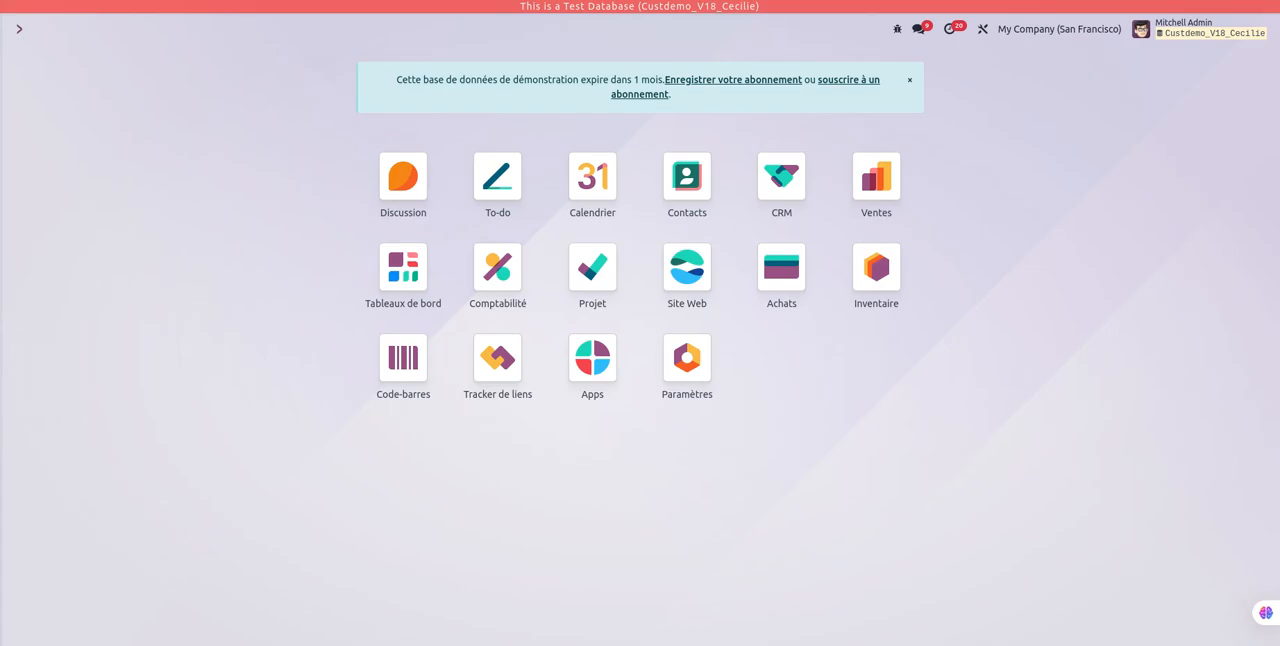
# Step: Open the CRM pipeline and look at the options available for the Nouveau stage
pyautogui.click(785, 185)
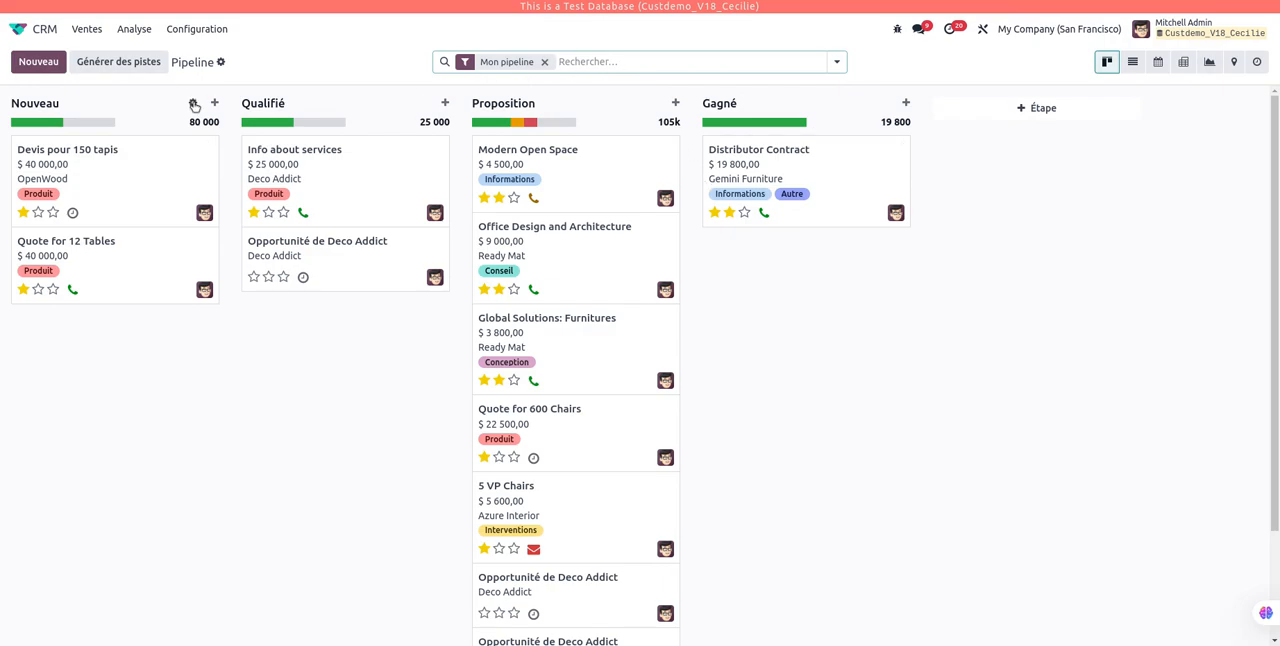
pyautogui.click(194, 104)
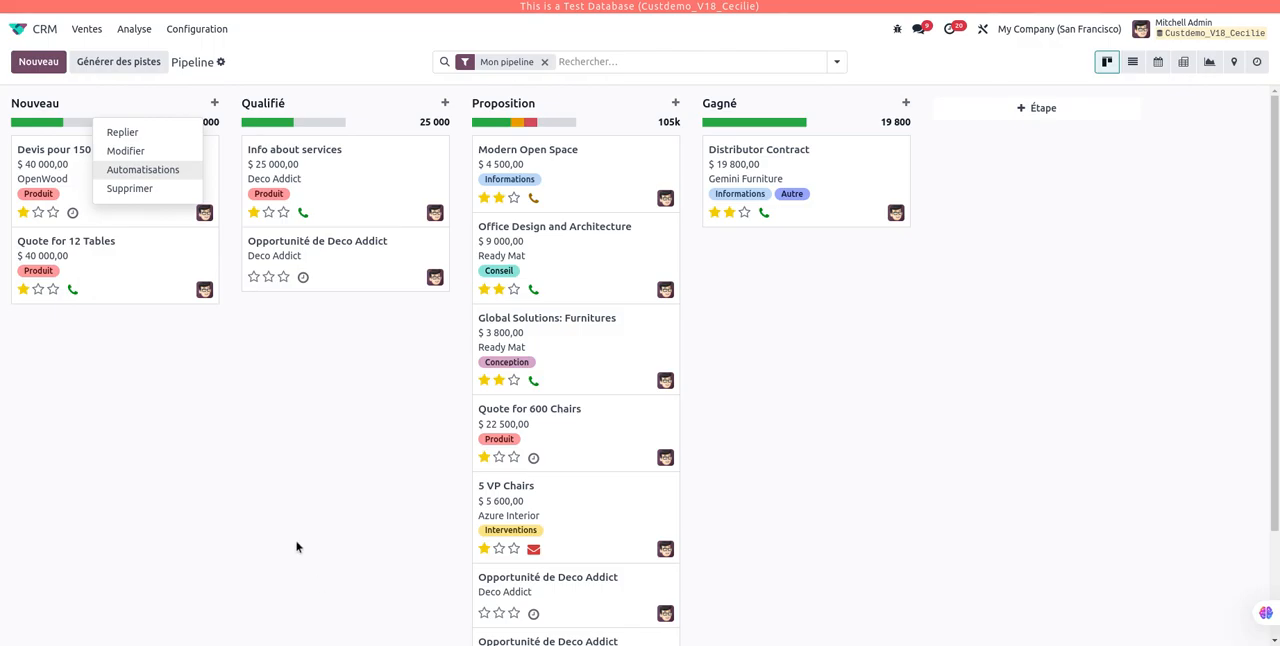
pyautogui.click(240, 576)
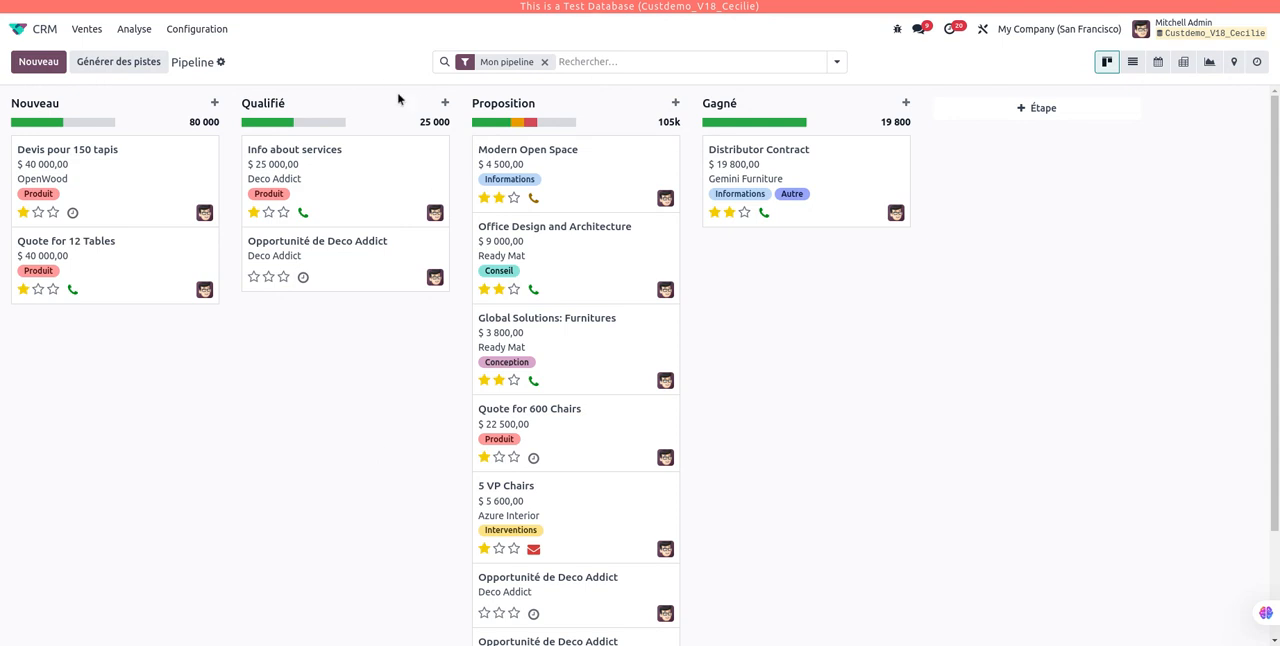
# Step: Delete the existing automation rule found among the Qualifié stage's automations
pyautogui.click(422, 105)
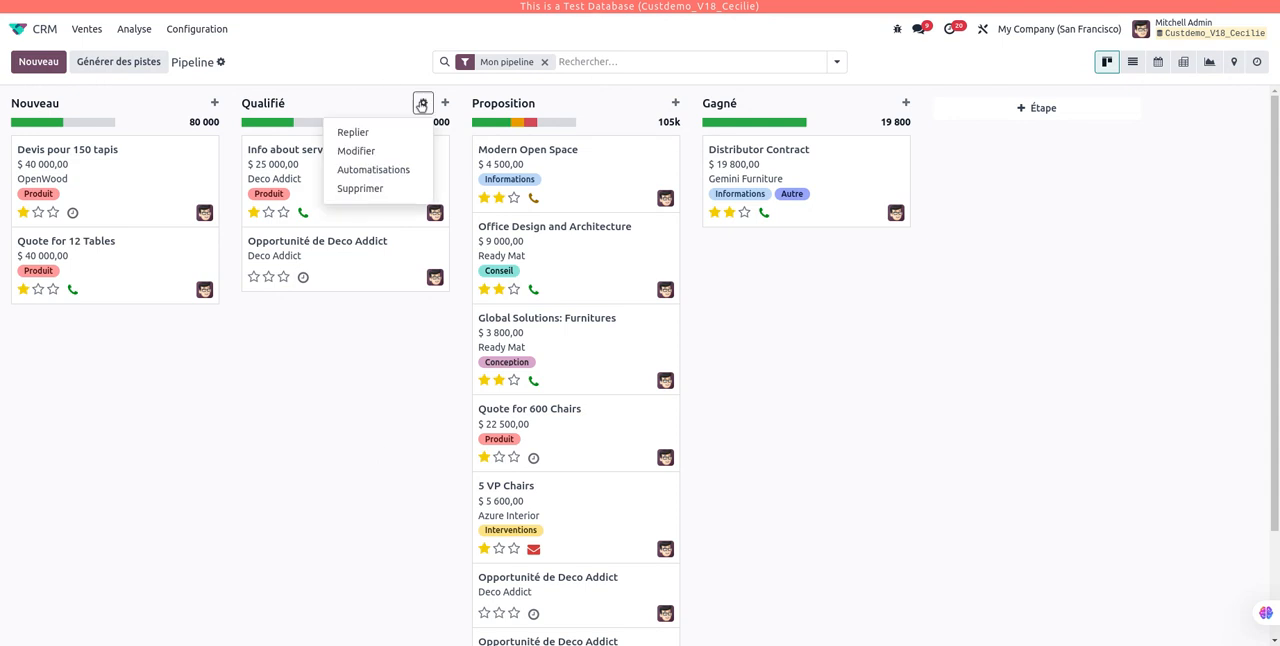
pyautogui.click(412, 178)
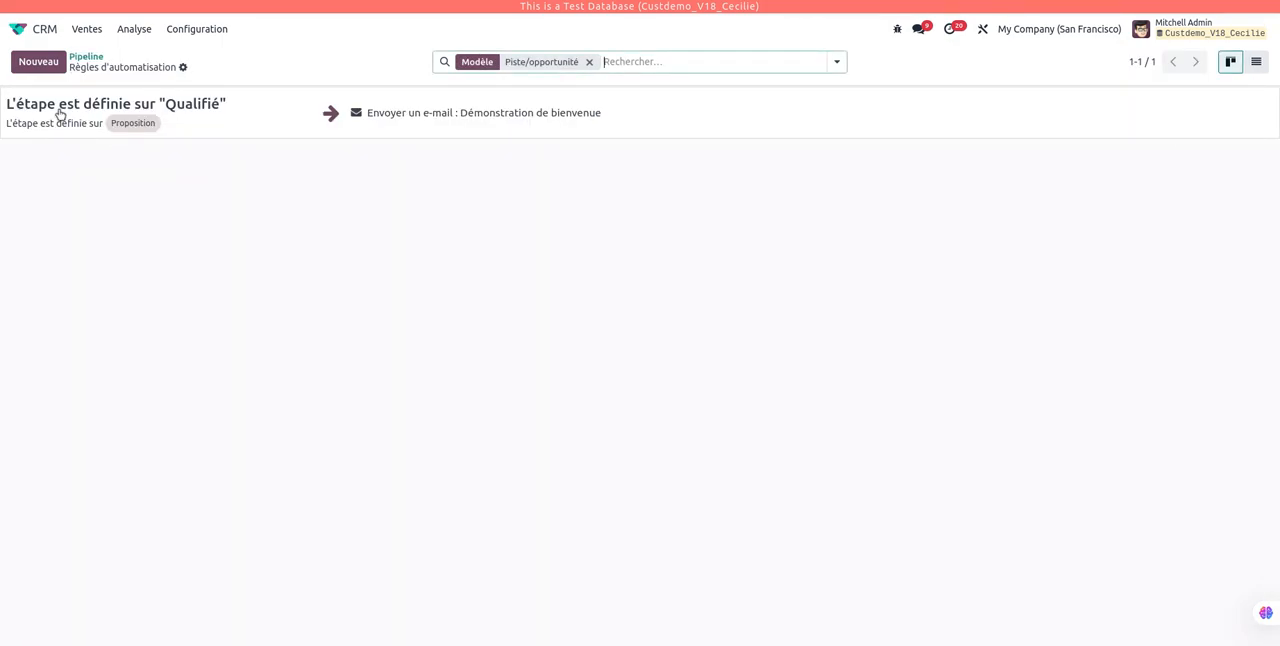
pyautogui.click(983, 121)
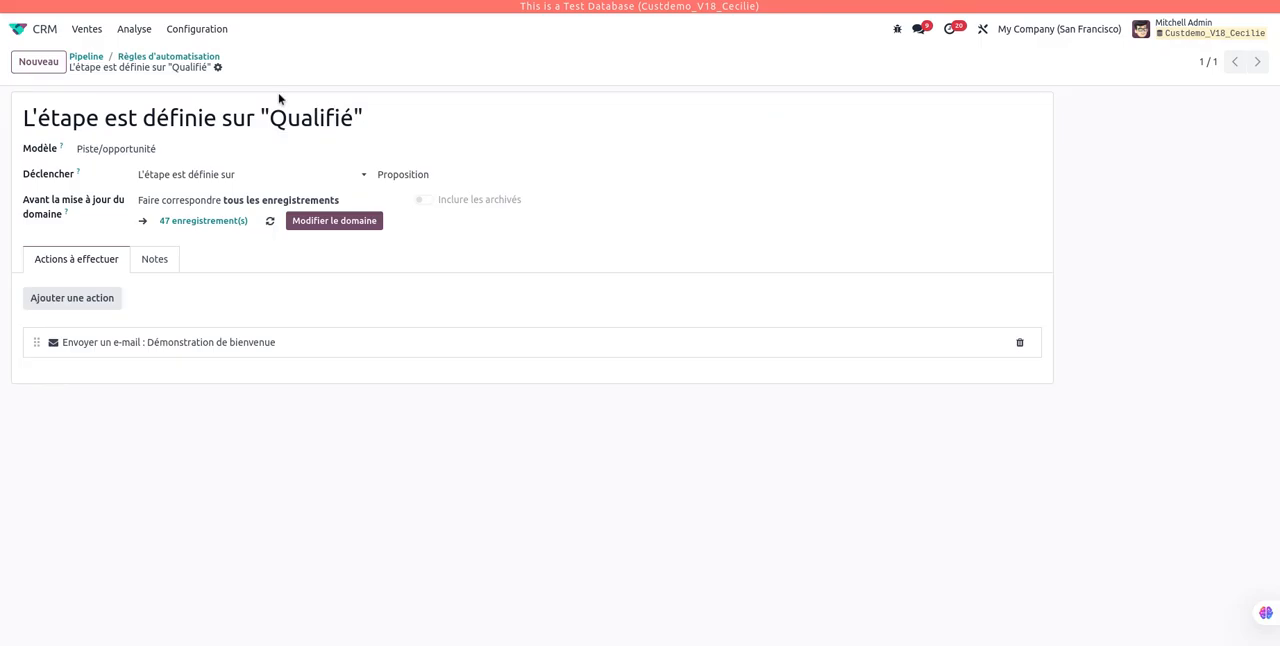
pyautogui.click(217, 67)
pyautogui.click(272, 129)
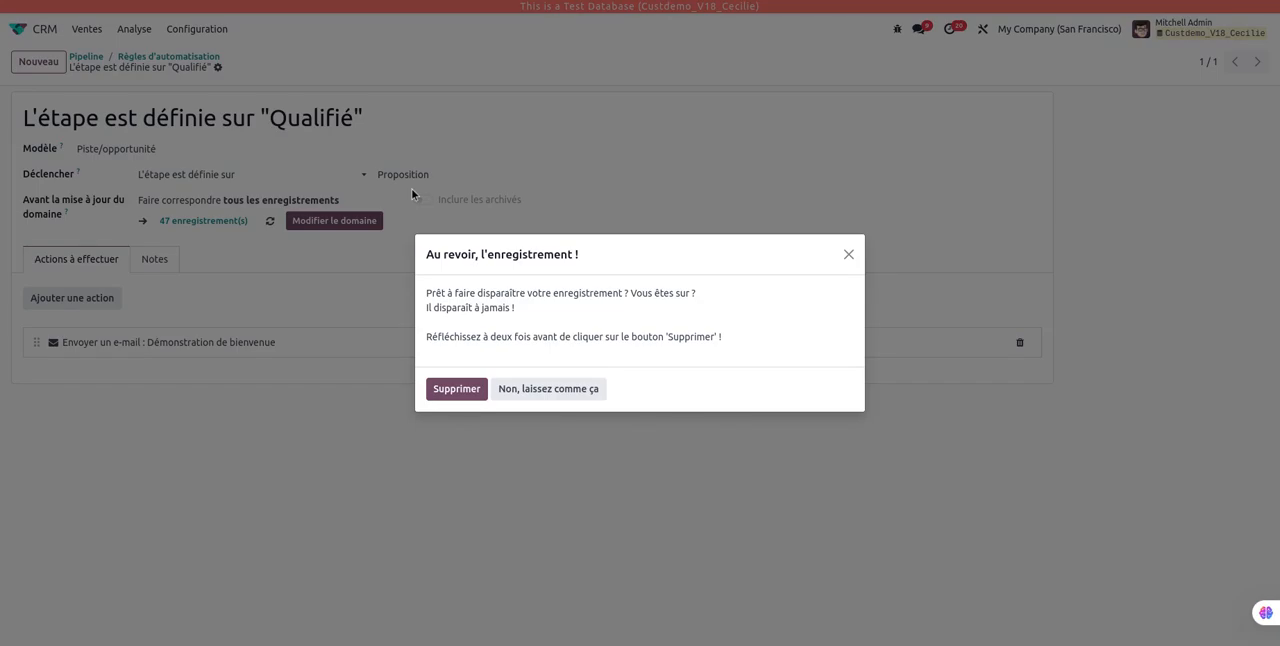
pyautogui.click(469, 392)
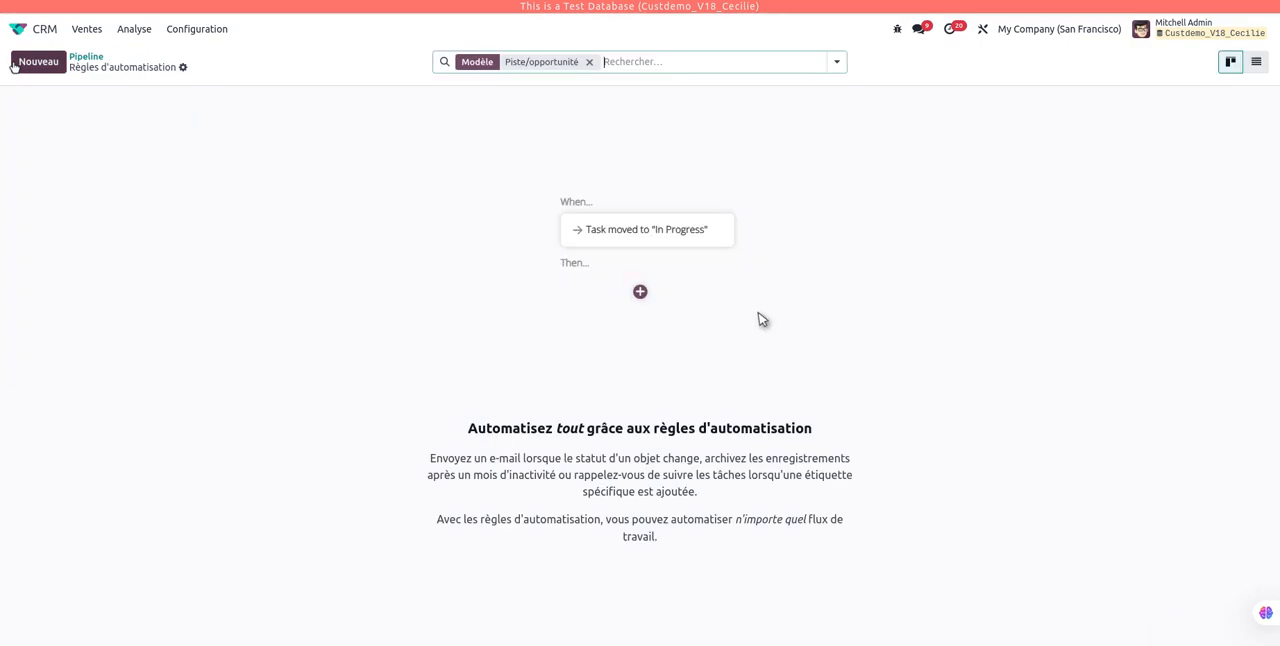
# Step: Create a new automation rule and name it "Envoyer un mail au client"
pyautogui.click(34, 62)
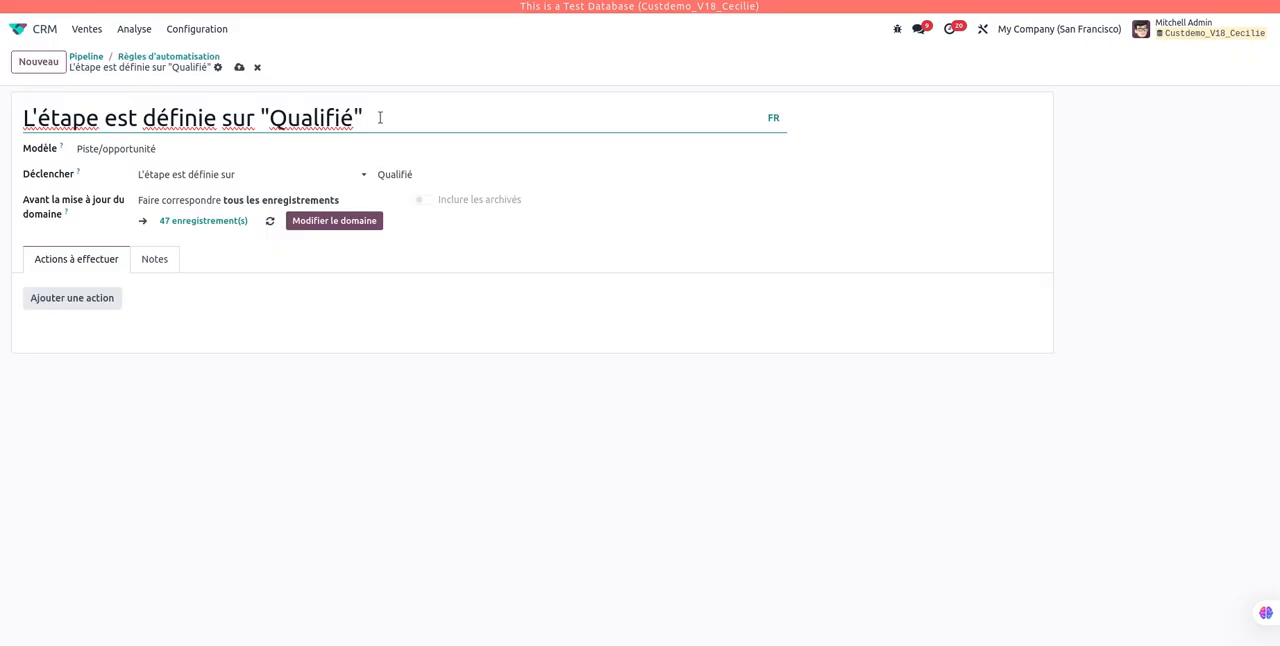
pyautogui.moveTo(380, 117); pyautogui.dragTo(20, 140)
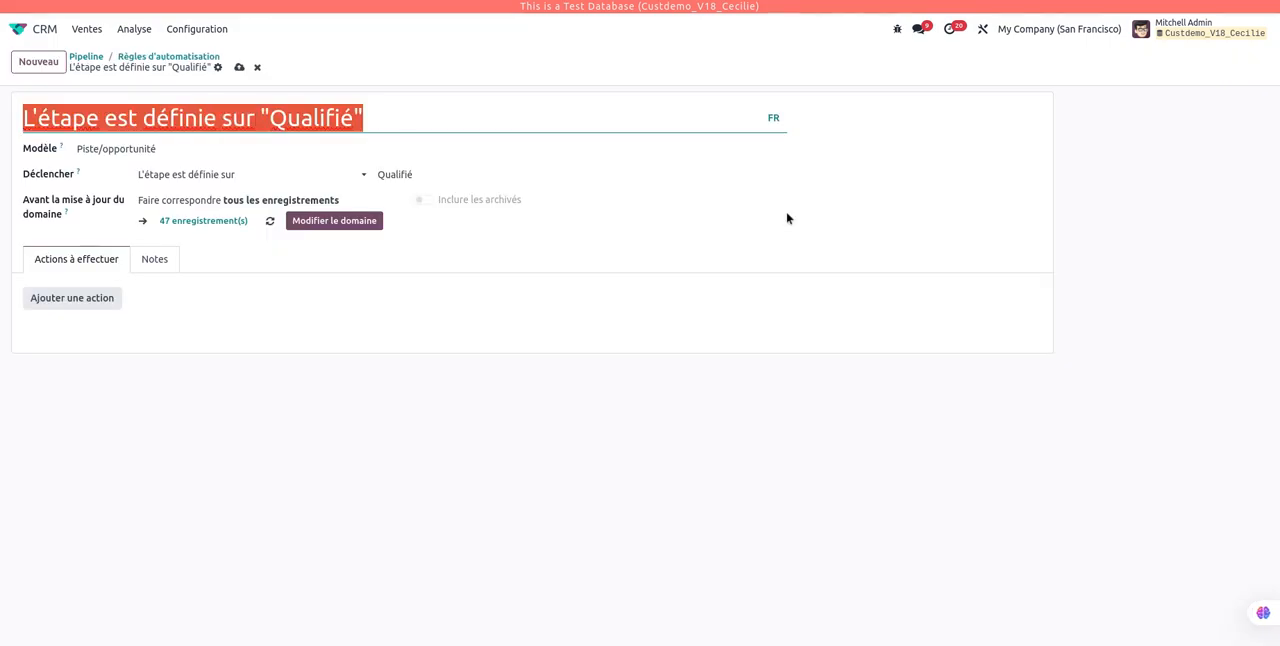
pyautogui.write('E')
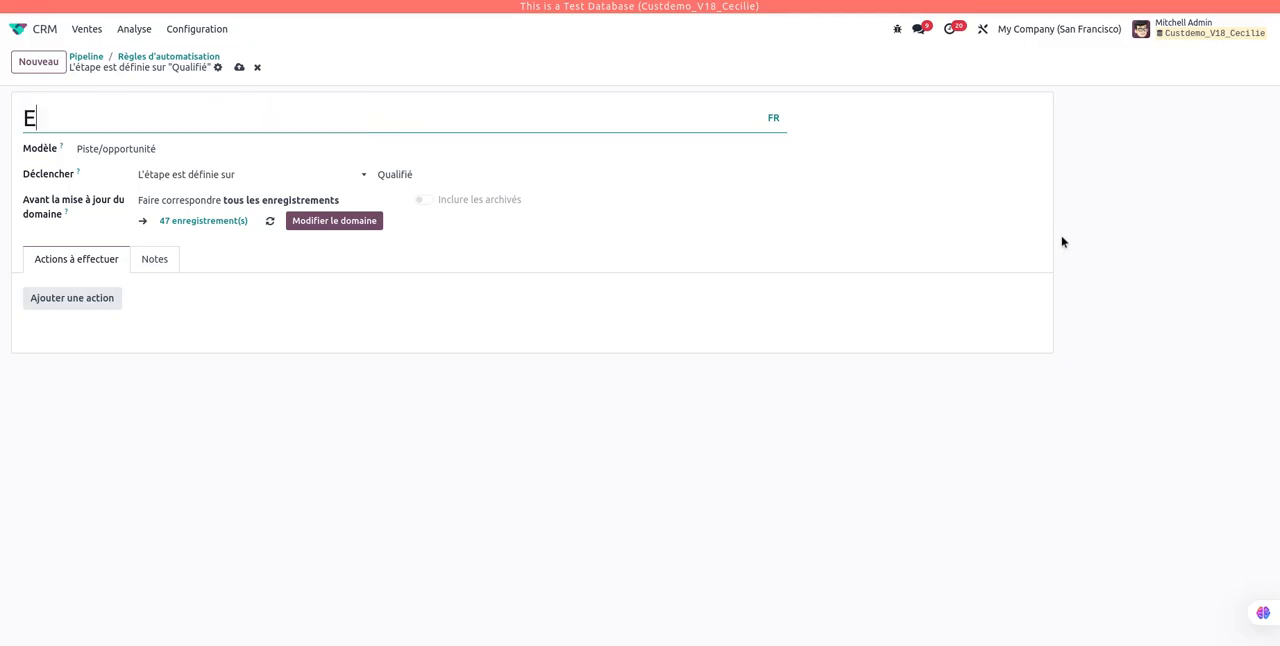
pyautogui.write('nvoyer ')
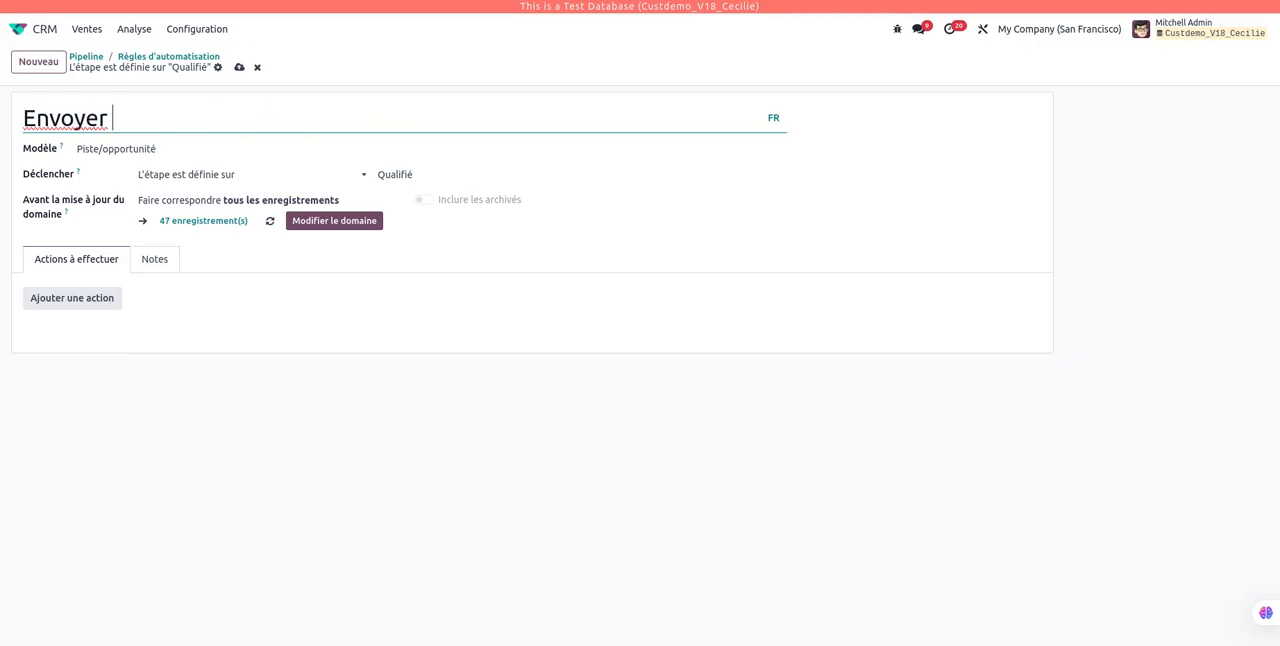
pyautogui.write('un mail a')
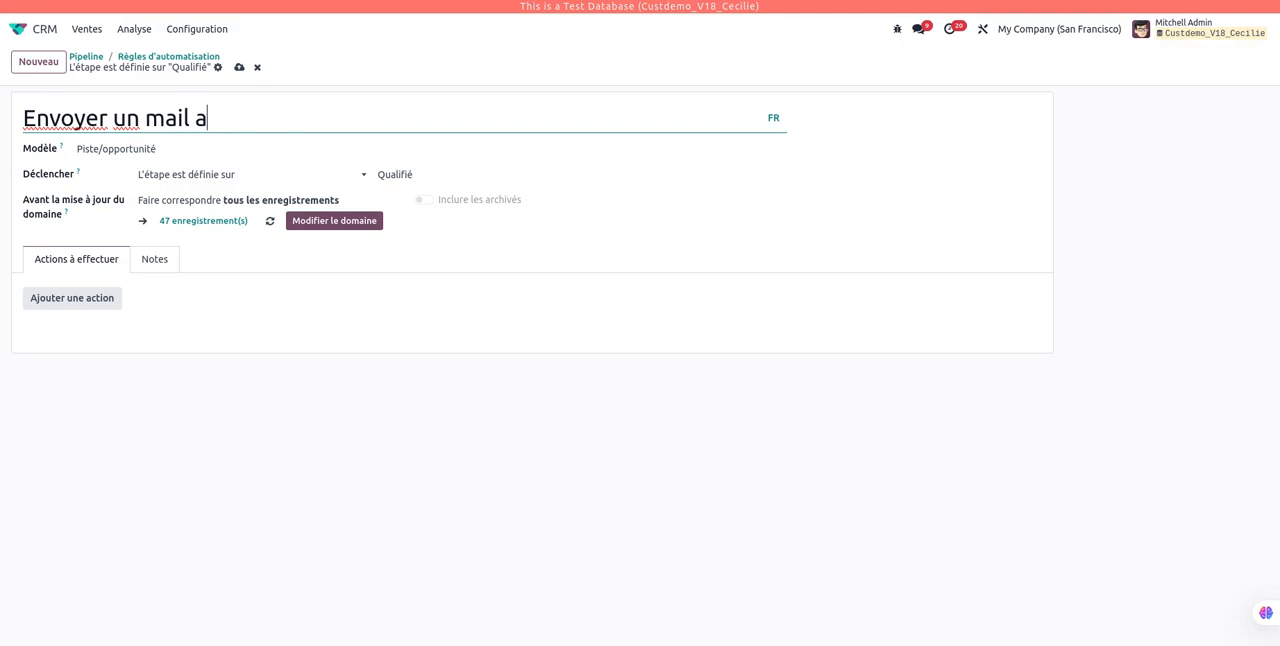
pyautogui.write('u clinet')
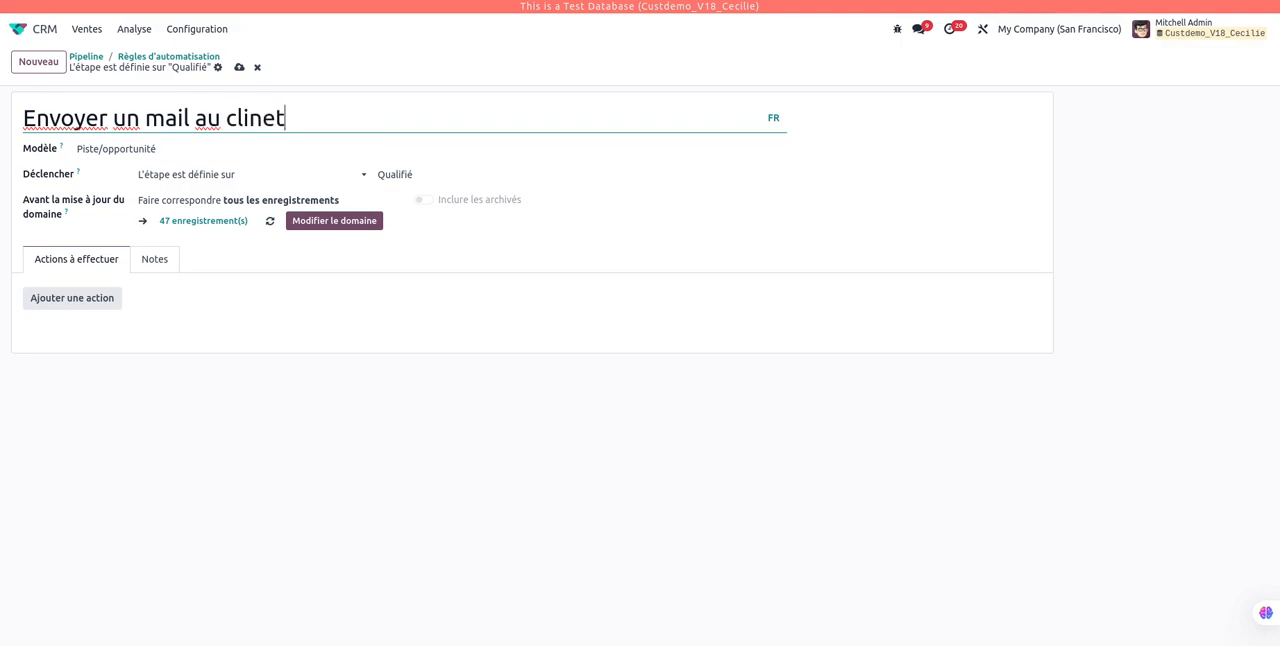
pyautogui.press('BackSpace')
pyautogui.press('BackSpace')
pyautogui.press('BackSpace')
pyautogui.write('ent')
# Step: Set the rule to trigger when the stage is set to Proposition
pyautogui.click(170, 177)
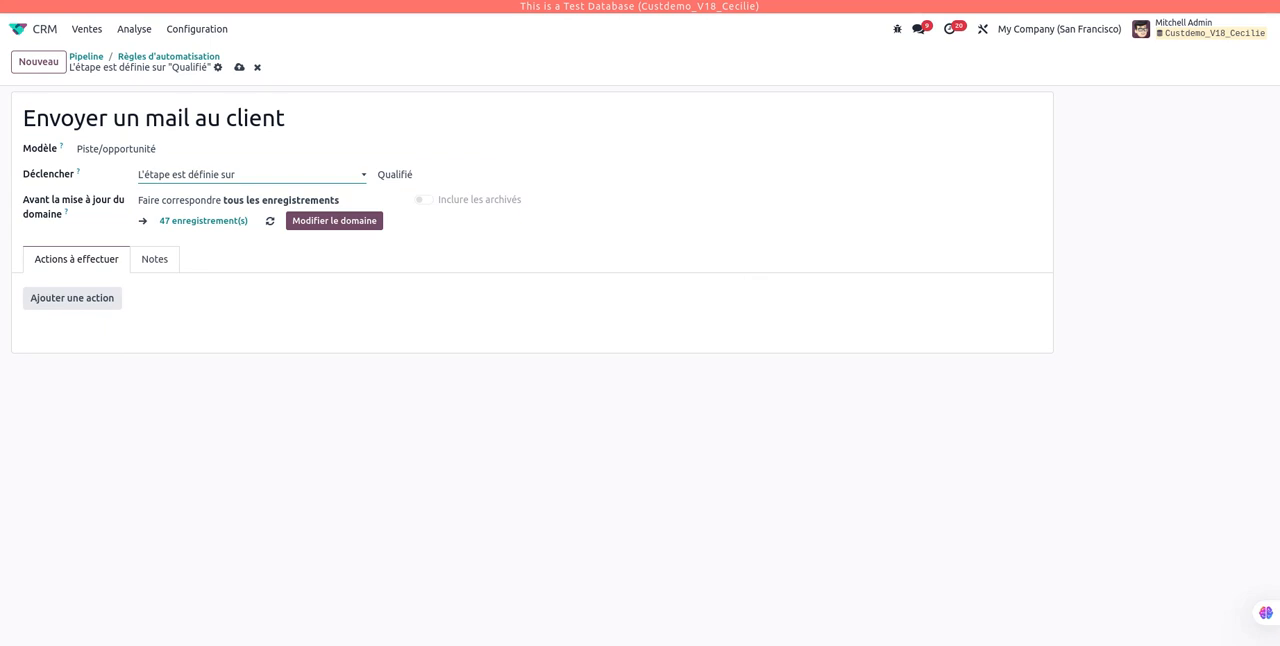
pyautogui.click(415, 175)
pyautogui.click(440, 236)
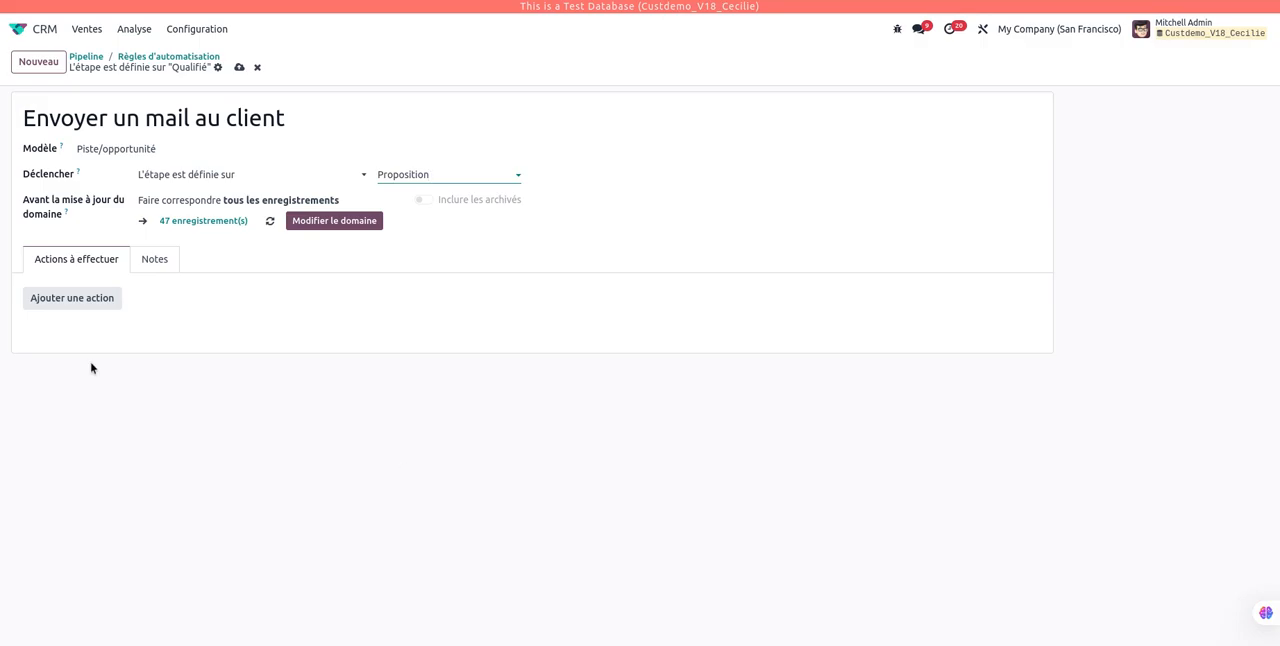
# Step: Add an action of type "Envoyer un e-mail" to the rule, using the template "Démonstration de bienvenue"
pyautogui.click(95, 302)
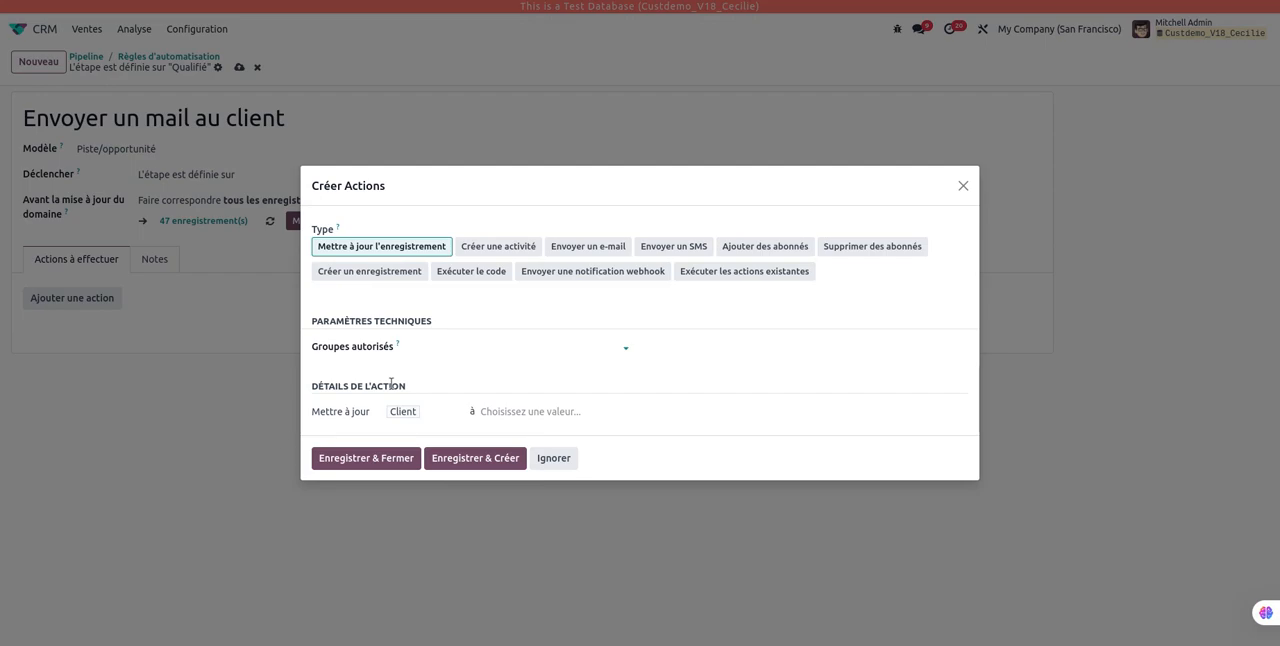
pyautogui.click(505, 247)
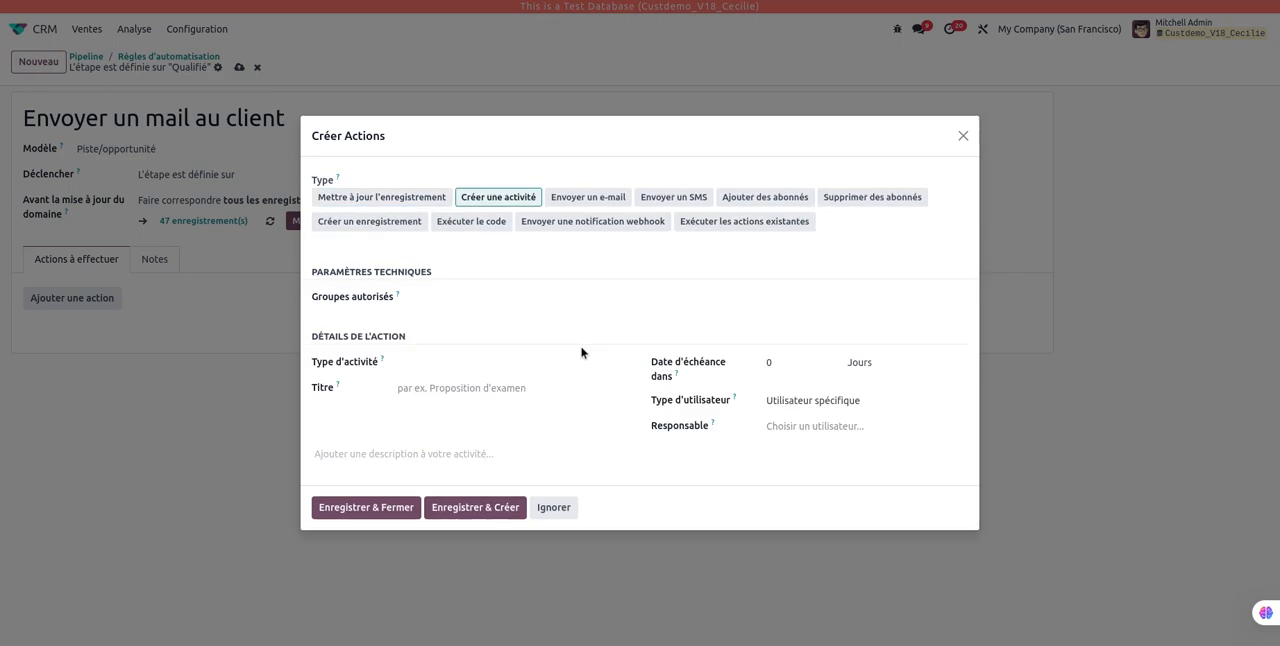
pyautogui.click(599, 197)
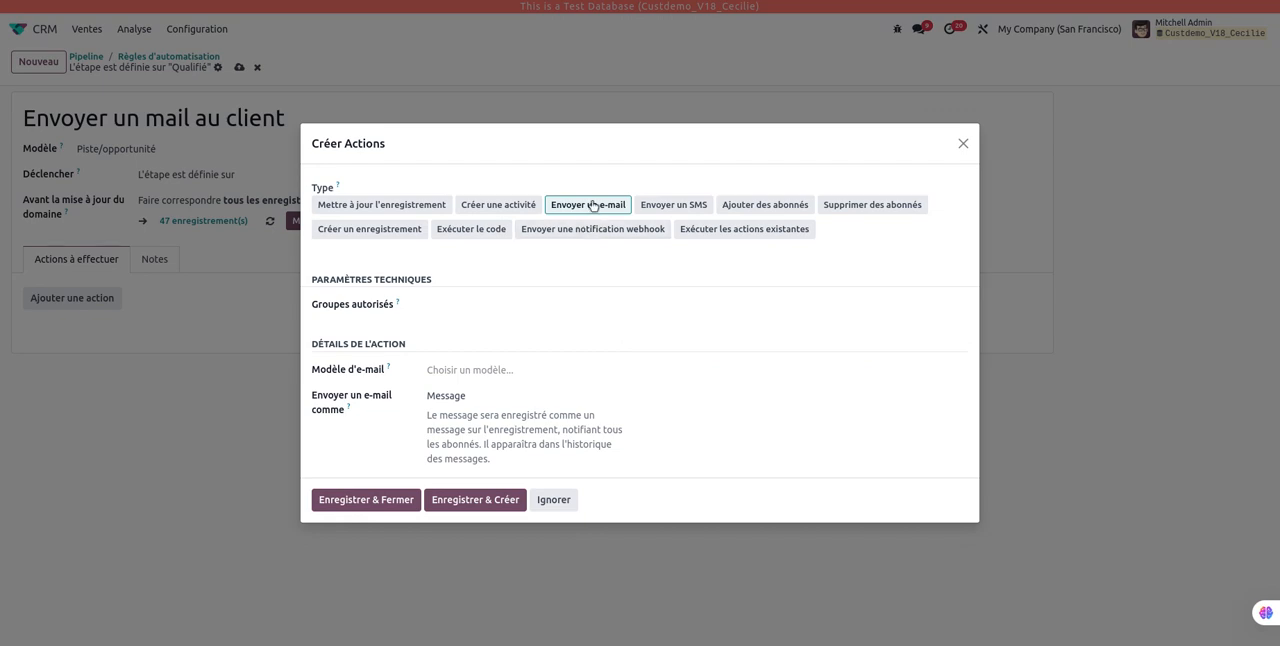
pyautogui.click(495, 371)
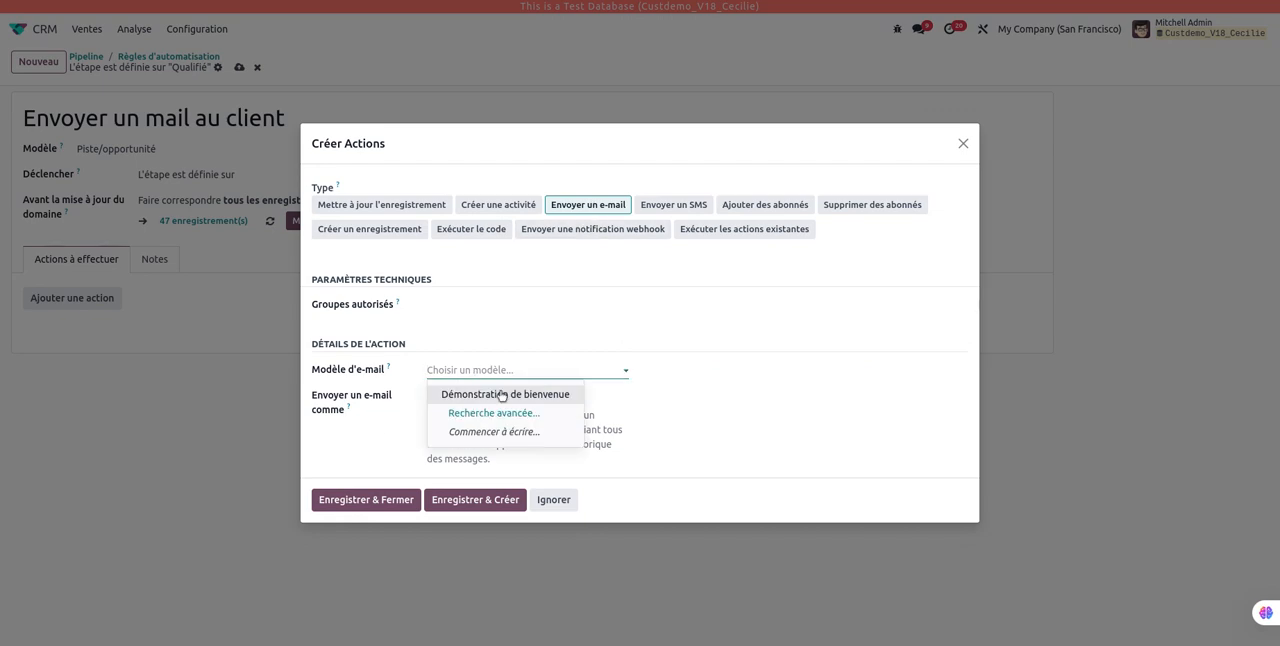
pyautogui.click(512, 396)
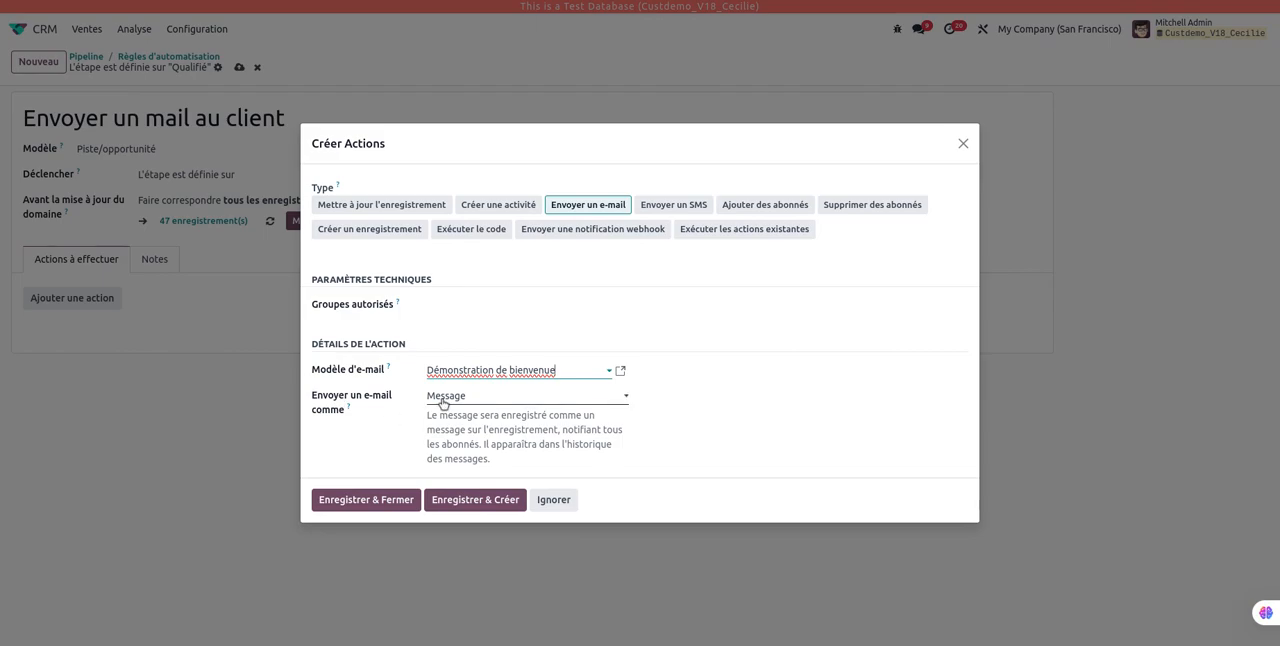
# Step: Try sending the e-mail as Note and as E-mail to compare their descriptions, and set it back to Message
pyautogui.click(484, 403)
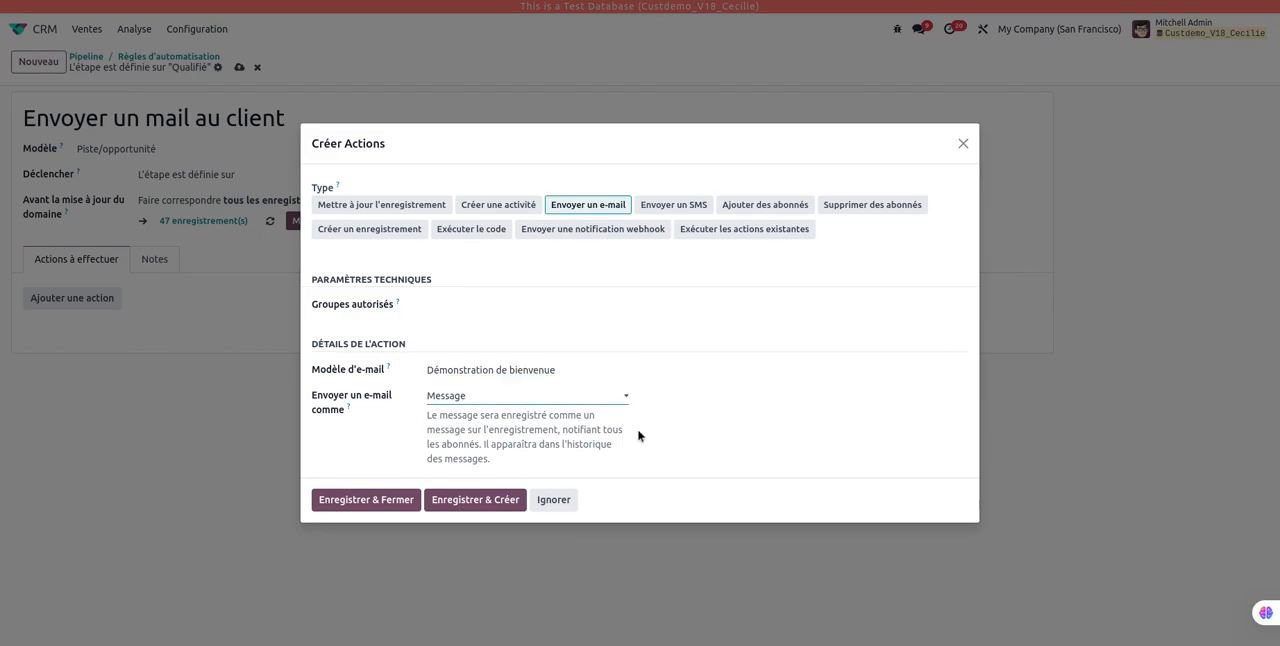
pyautogui.click(516, 403)
pyautogui.click(520, 436)
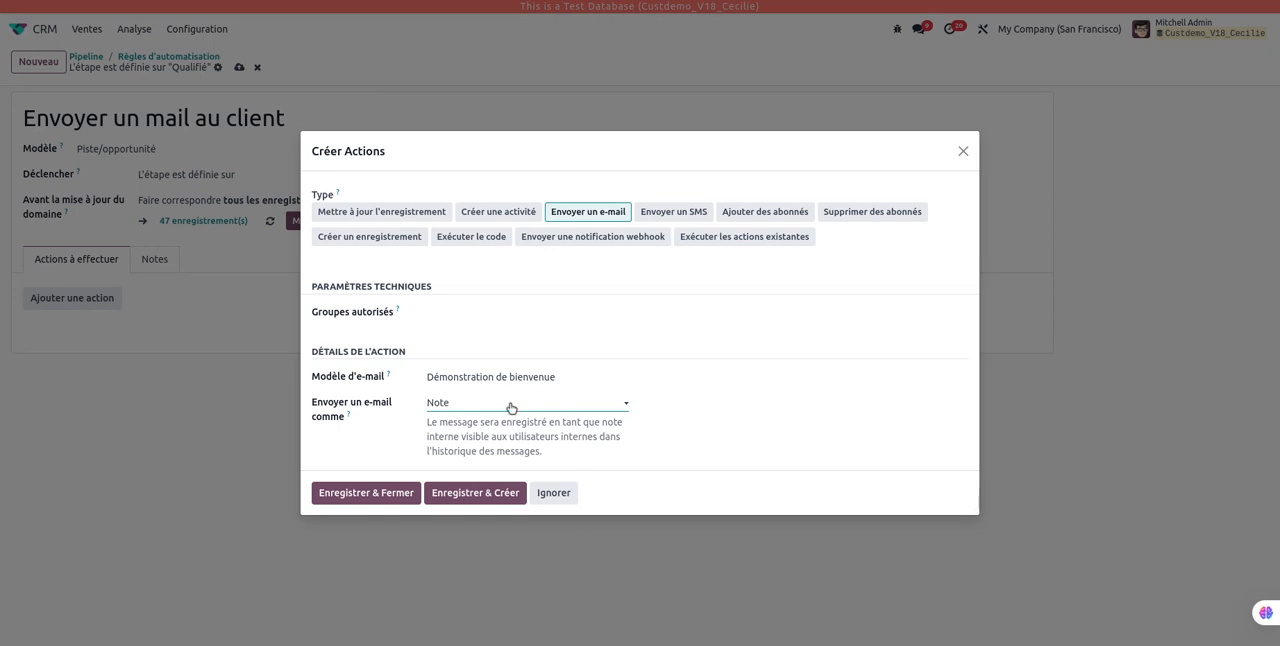
pyautogui.click(494, 432)
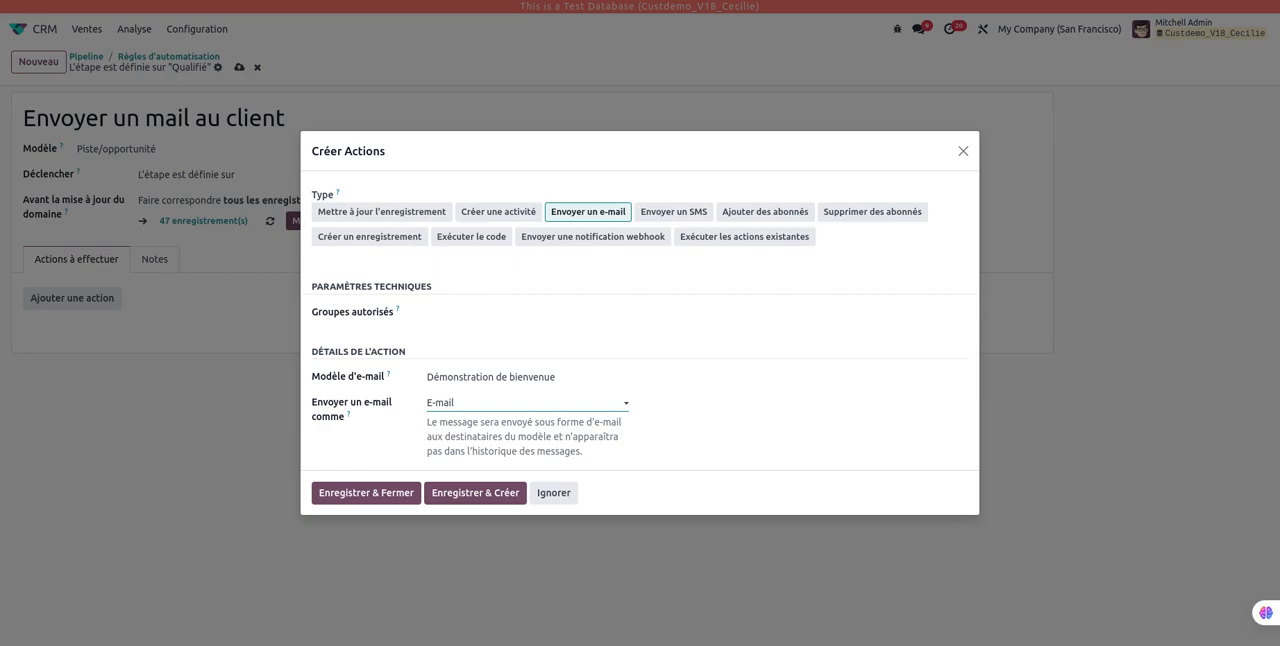
pyautogui.click(521, 442)
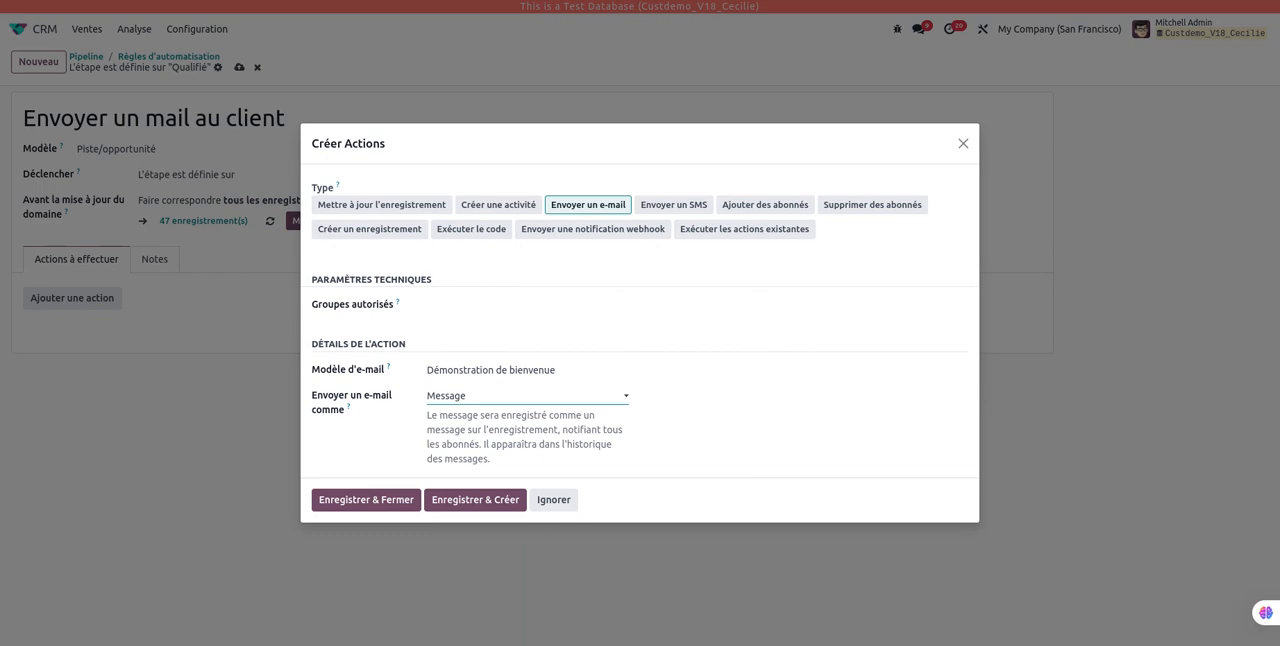
# Step: Save the e-mail action and the automation rule
pyautogui.click(360, 500)
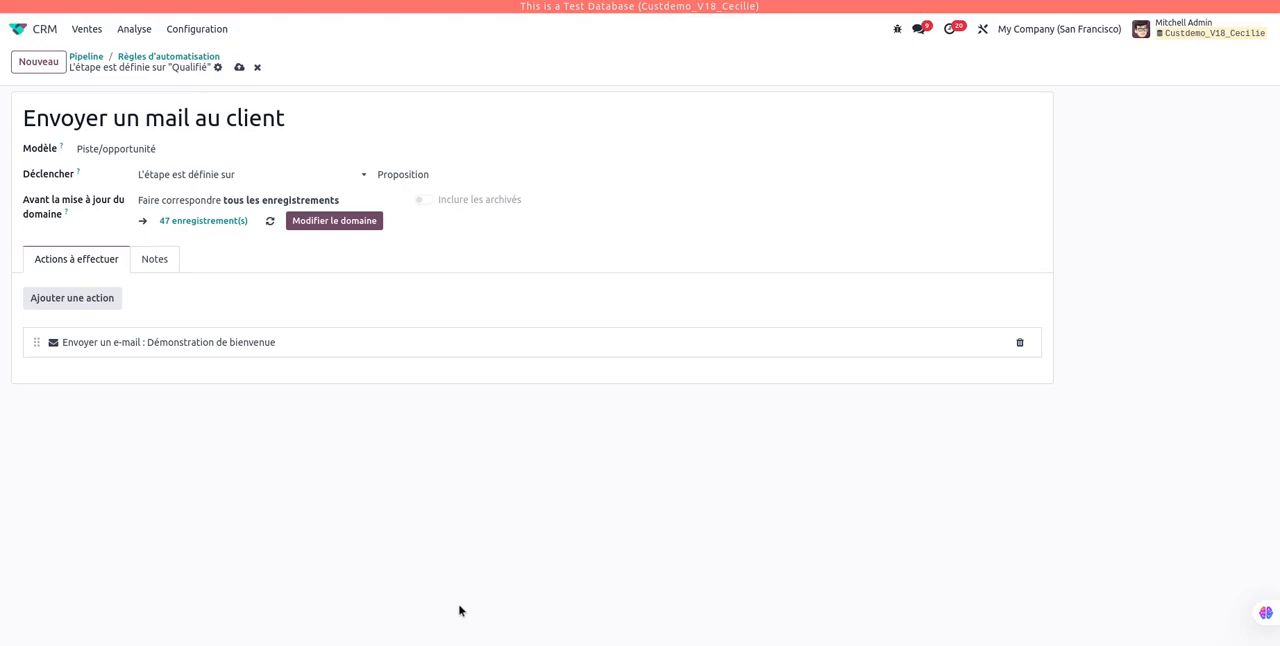
pyautogui.click(239, 67)
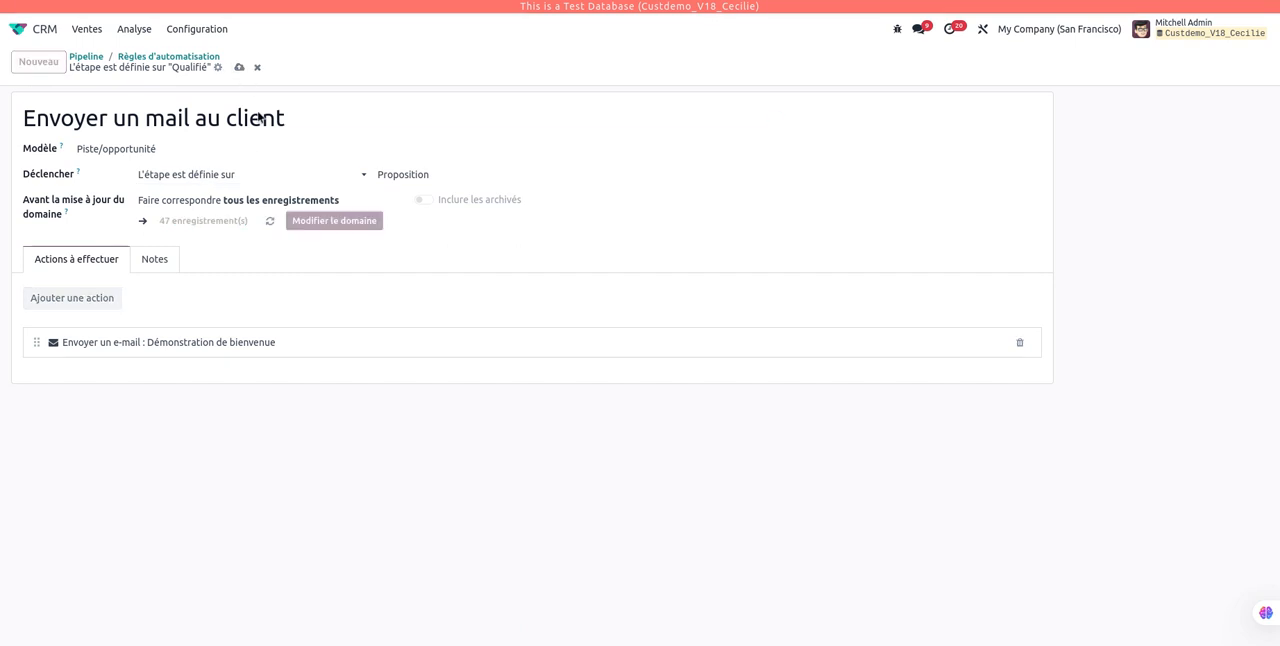
# Step: Open "Opportunité de Deco Addict" from the pipeline's Qualifié stage and move it to Proposition
pyautogui.click(86, 56)
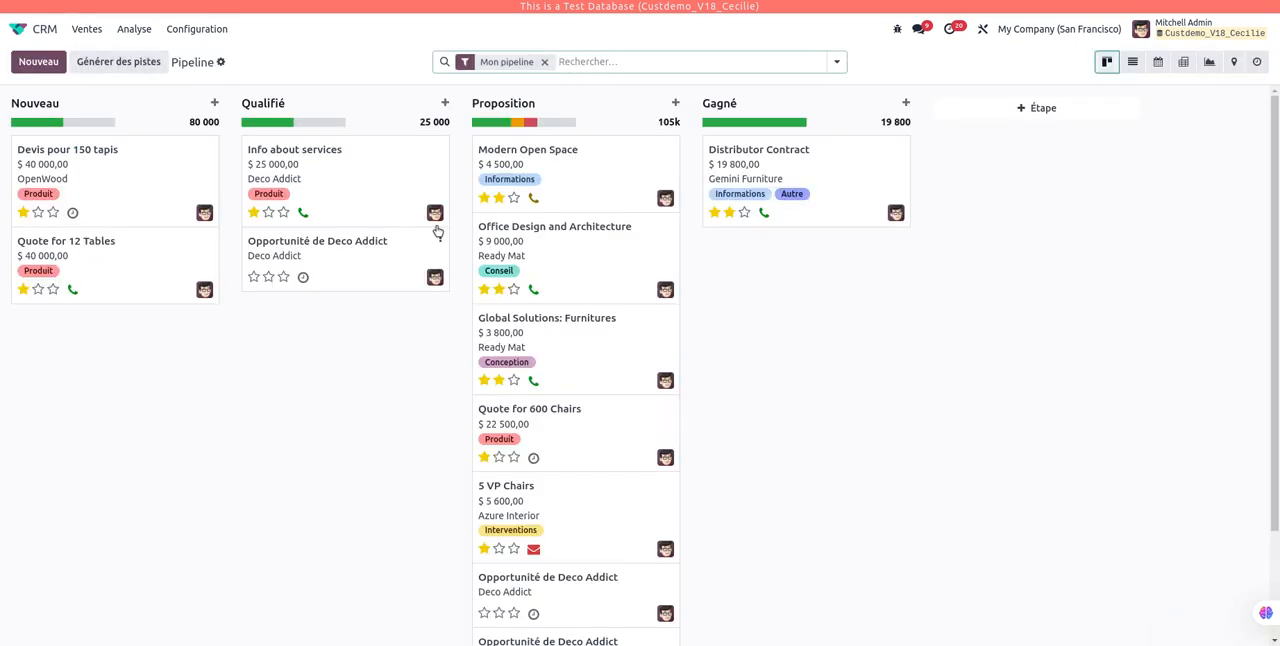
pyautogui.click(359, 266)
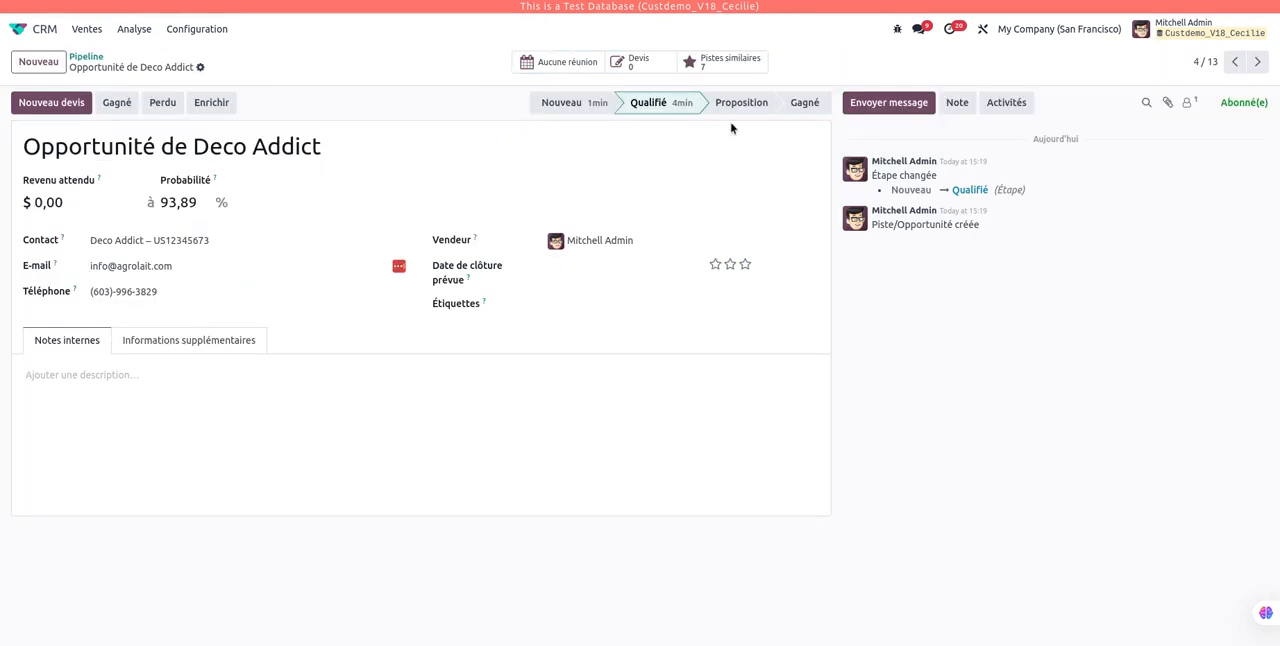
pyautogui.click(751, 104)
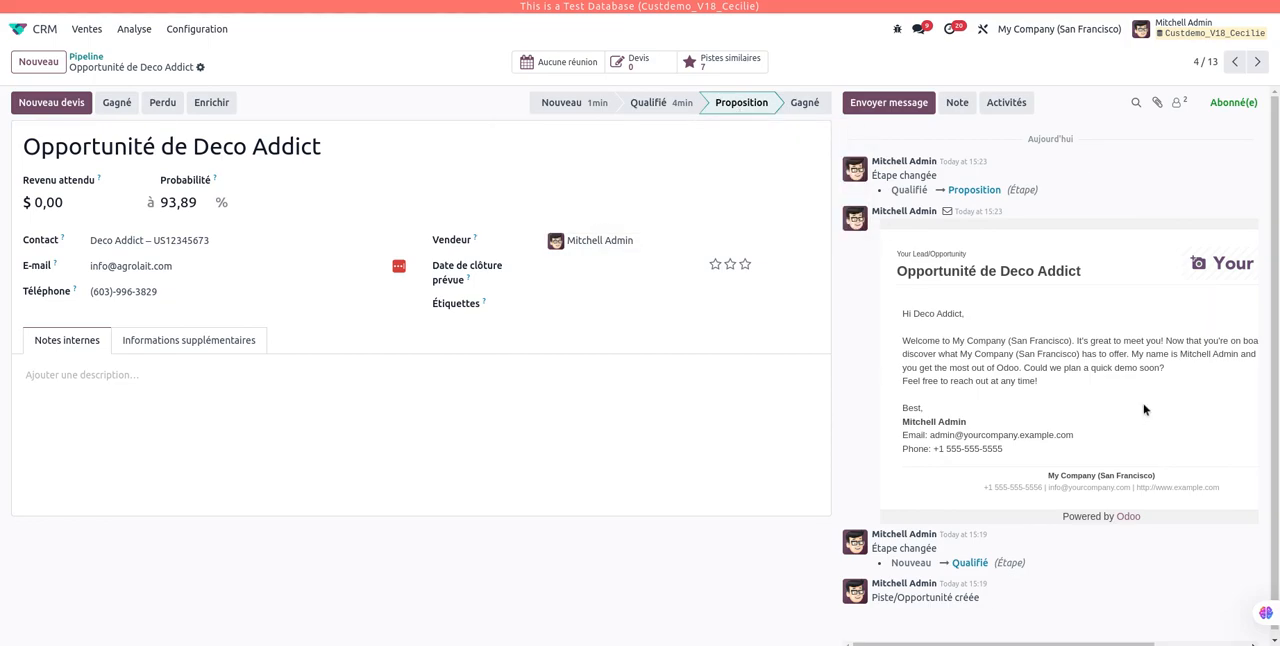
# Step: Examine the full width of the automatic welcome e-mail logged in the opportunity's message history
pyautogui.moveTo(901, 310); pyautogui.dragTo(1124, 176)
pyautogui.click(1153, 210)
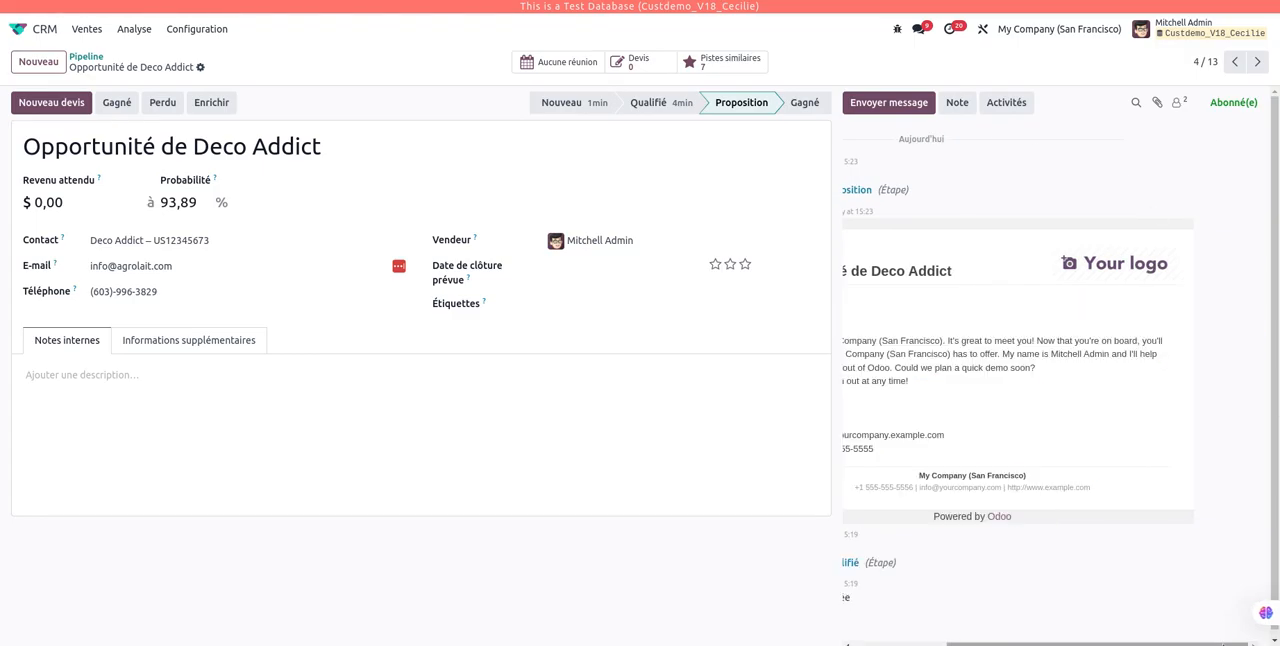
pyautogui.moveTo(1183, 644); pyautogui.dragTo(1090, 643)
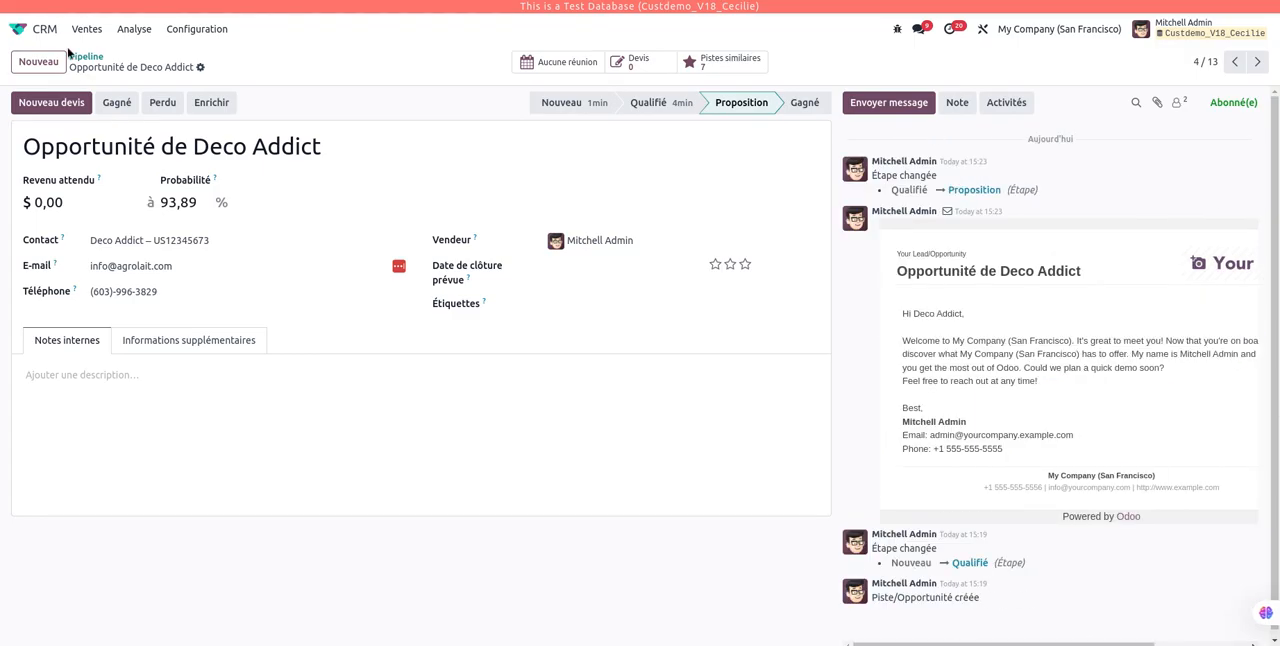
# Step: Look at the stage options of Nouveau in the "Construction de maison" project, and return to the app overview
pyautogui.click(37, 30)
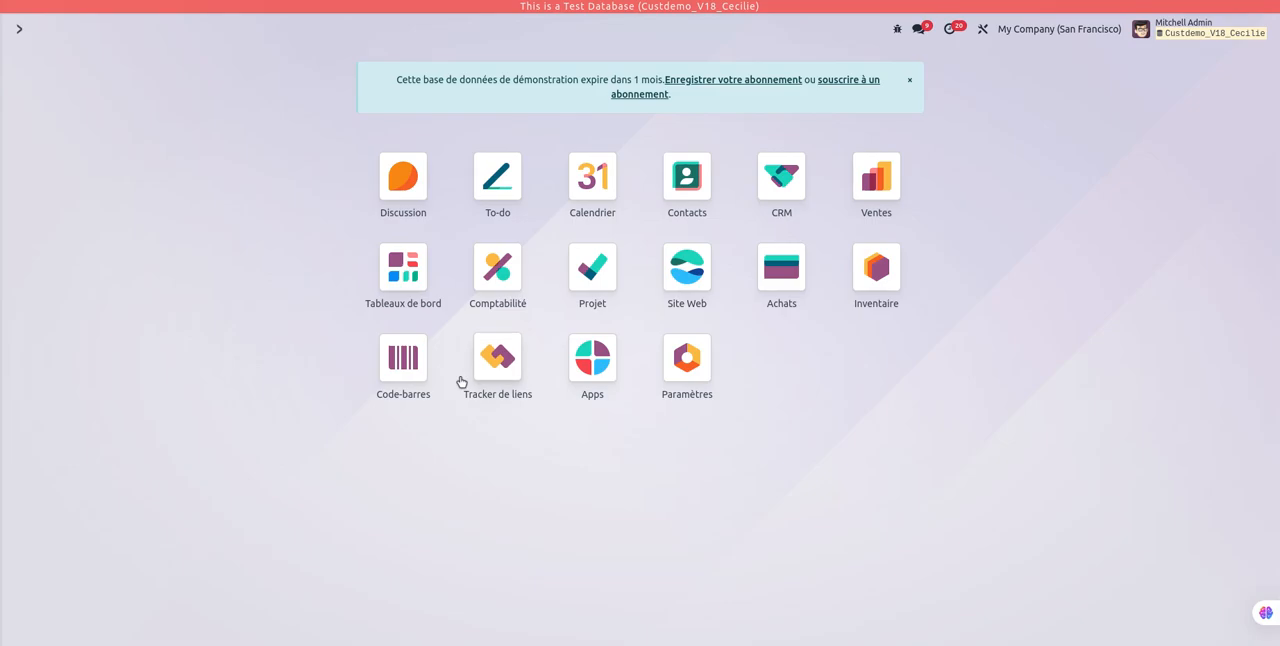
pyautogui.click(584, 296)
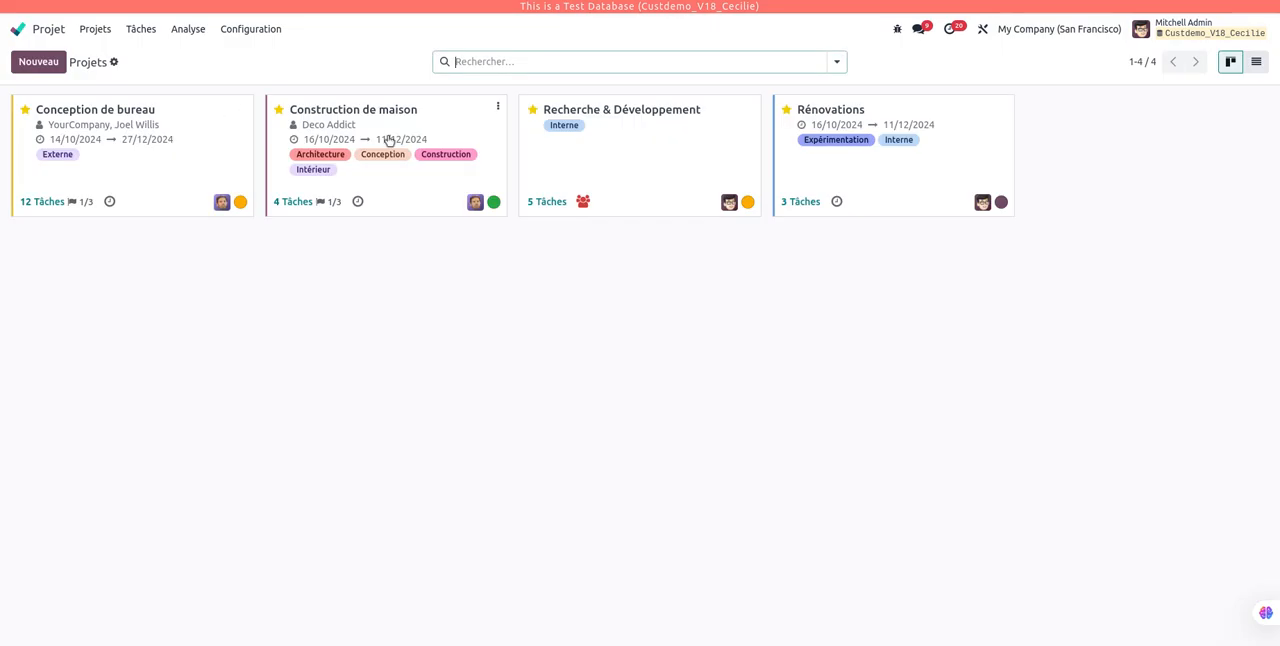
pyautogui.click(390, 122)
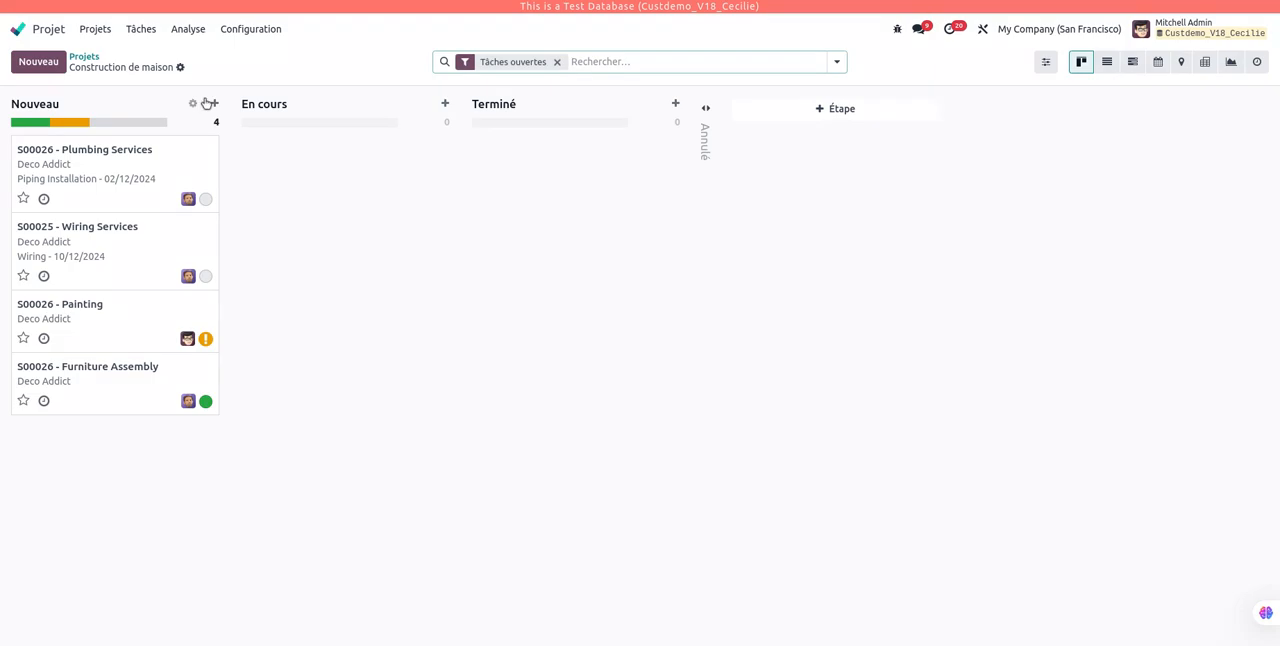
pyautogui.click(192, 104)
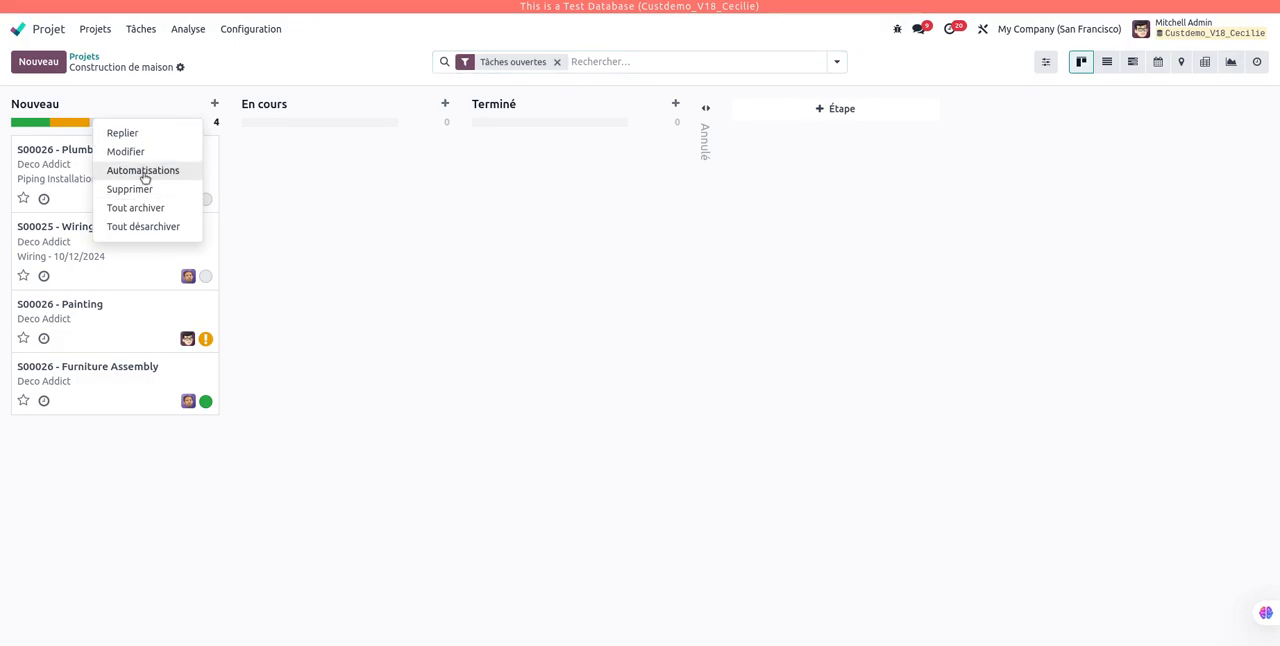
pyautogui.click(448, 236)
pyautogui.click(18, 29)
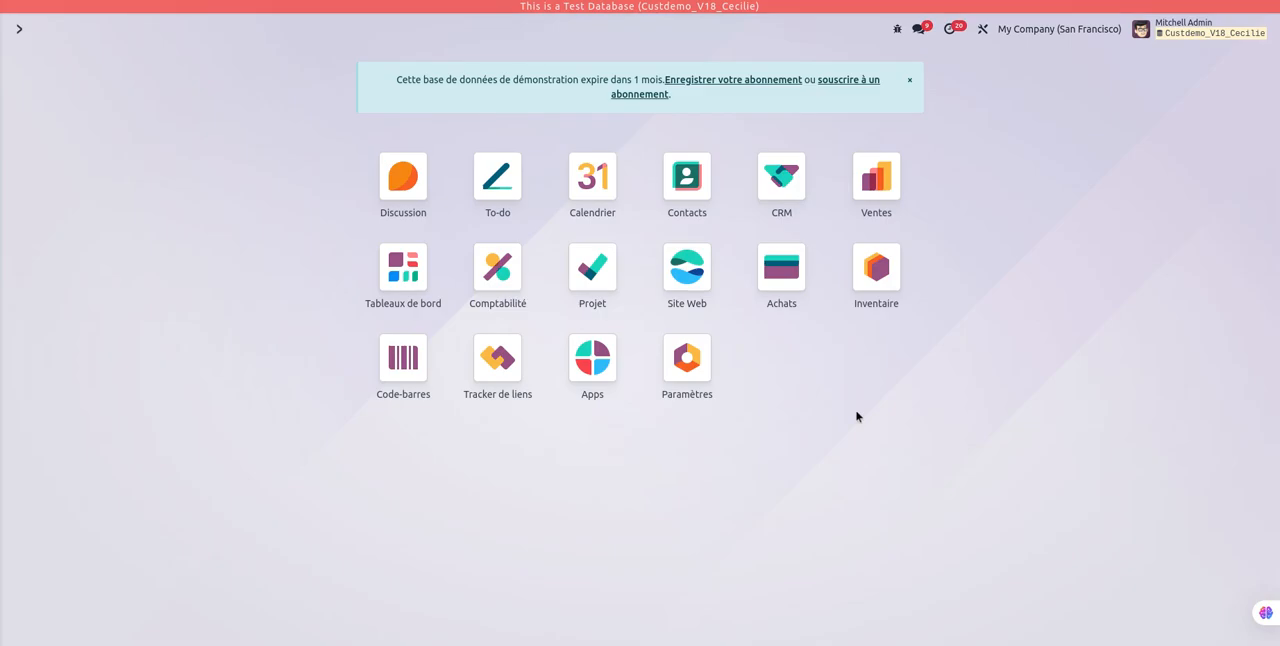